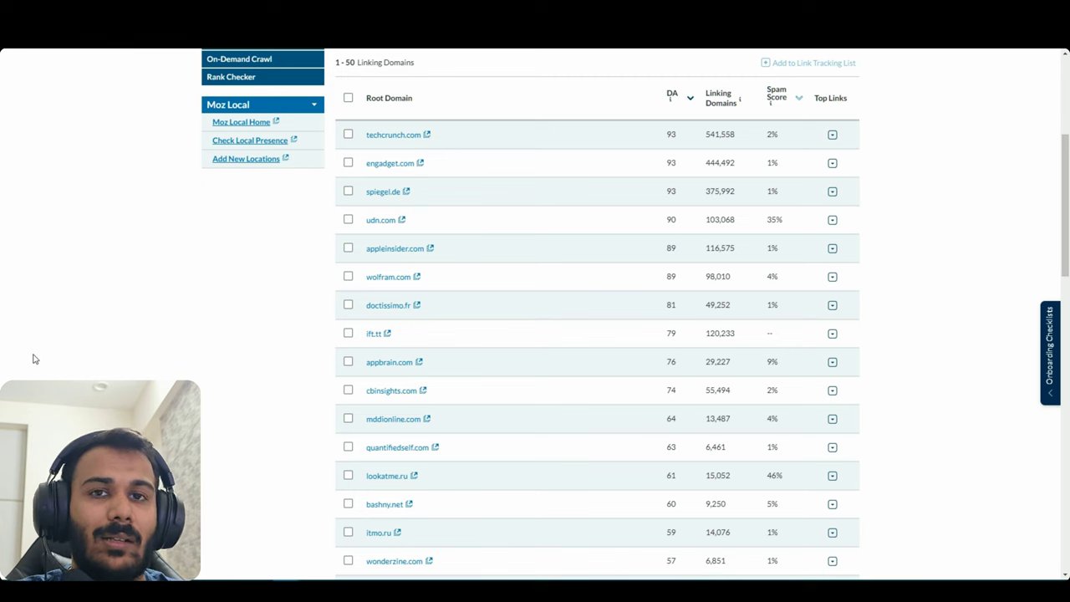
Step: Review the Wearable Tech trend chart and highlight 'Wearable' in the topic title
{"action": "scroll", "coordinate": [864, 306], "scroll_direction": "down", "scroll_amount": 1}
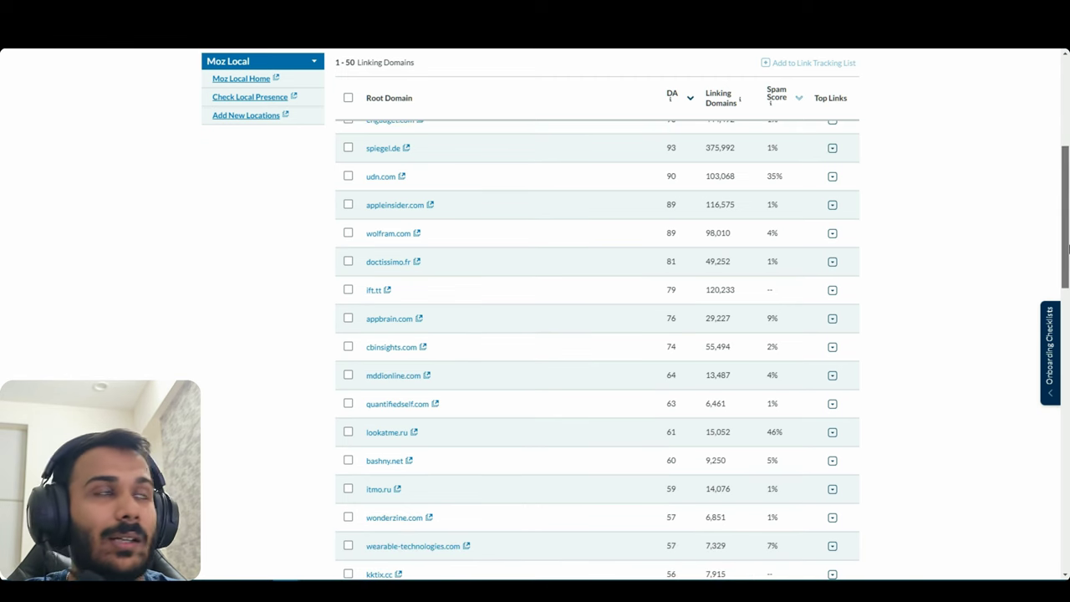
{"action": "scroll", "coordinate": [865, 306], "scroll_direction": "up", "scroll_amount": 2}
{"action": "scroll", "coordinate": [520, 172], "scroll_direction": "up", "scroll_amount": 1}
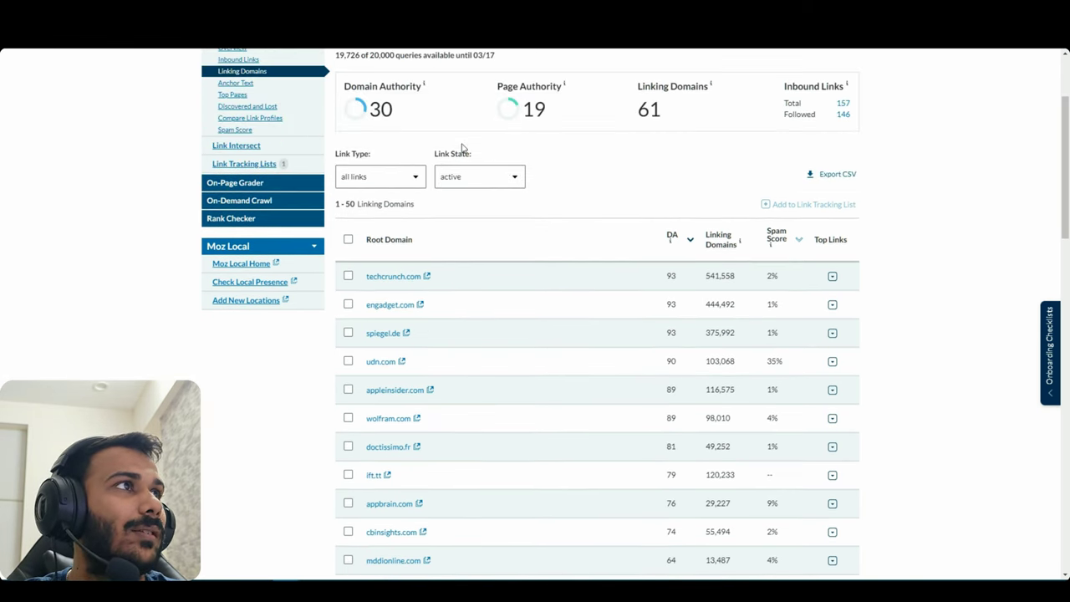
{"action": "scroll", "coordinate": [1016, 209], "scroll_direction": "down", "scroll_amount": 2}
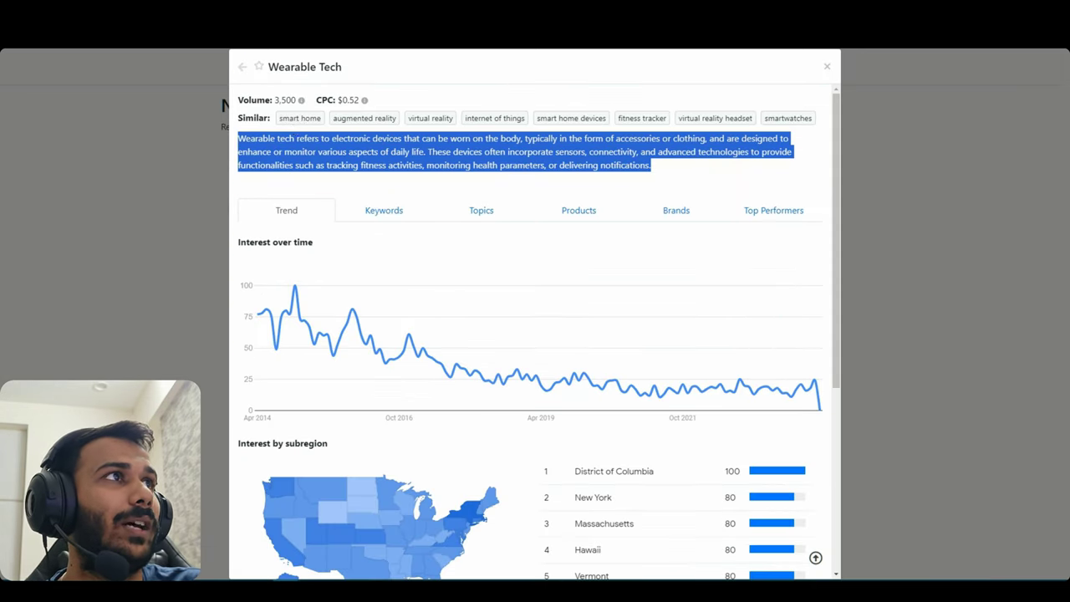
{"action": "left_click", "coordinate": [357, 77]}
{"action": "left_click_drag", "start_coordinate": [323, 66], "coordinate": [268, 67]}
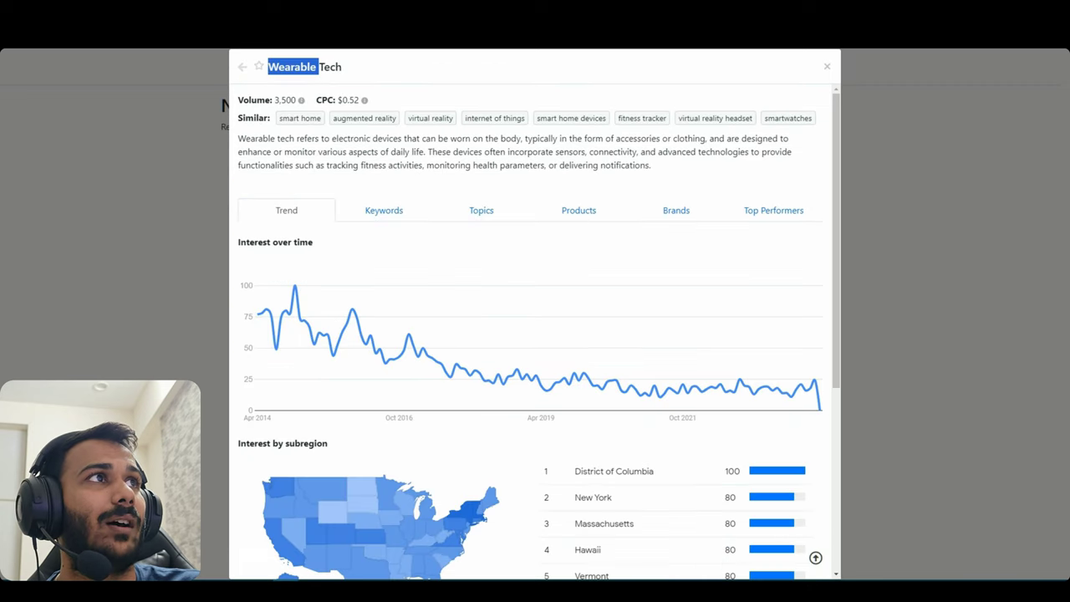
{"action": "left_click", "coordinate": [321, 73]}
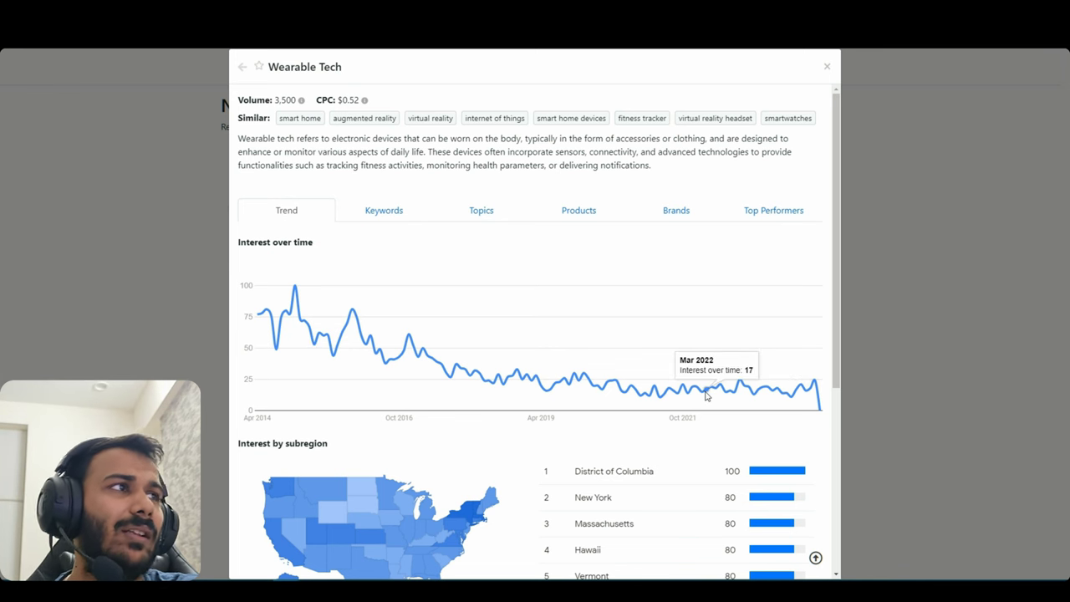
Step: Scroll to the Related topics and queries lists and highlight 'watch' in 'apple watch'
{"action": "scroll", "coordinate": [719, 395], "scroll_direction": "down", "scroll_amount": 4}
{"action": "scroll", "coordinate": [743, 396], "scroll_direction": "up", "scroll_amount": 2}
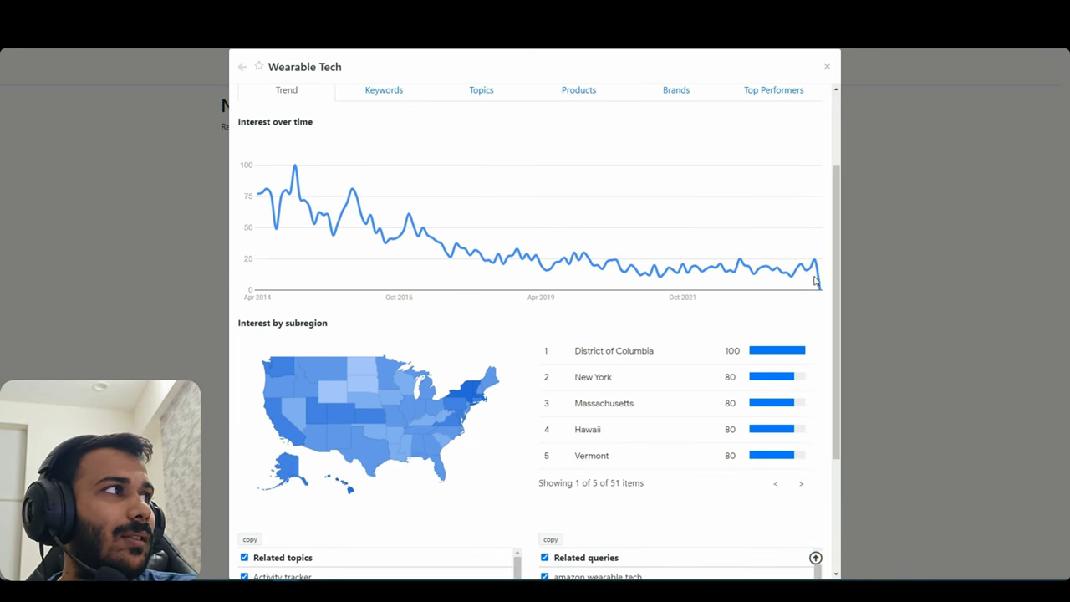
{"action": "scroll", "coordinate": [429, 480], "scroll_direction": "down", "scroll_amount": 5}
{"action": "scroll", "coordinate": [469, 468], "scroll_direction": "up", "scroll_amount": 5}
{"action": "scroll", "coordinate": [656, 420], "scroll_direction": "down", "scroll_amount": 5}
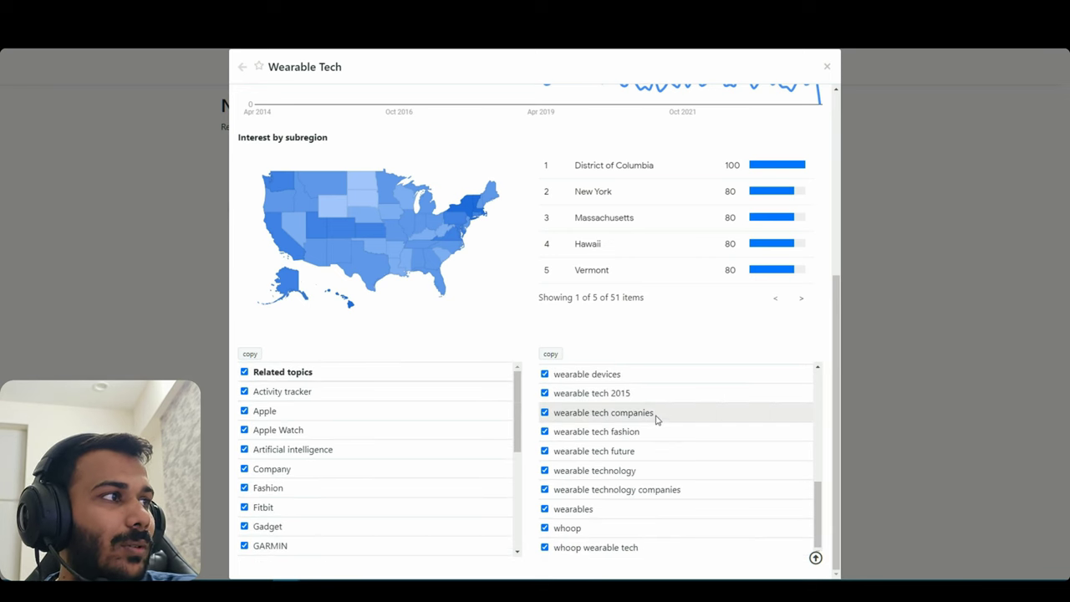
{"action": "scroll", "coordinate": [614, 428], "scroll_direction": "up", "scroll_amount": 5}
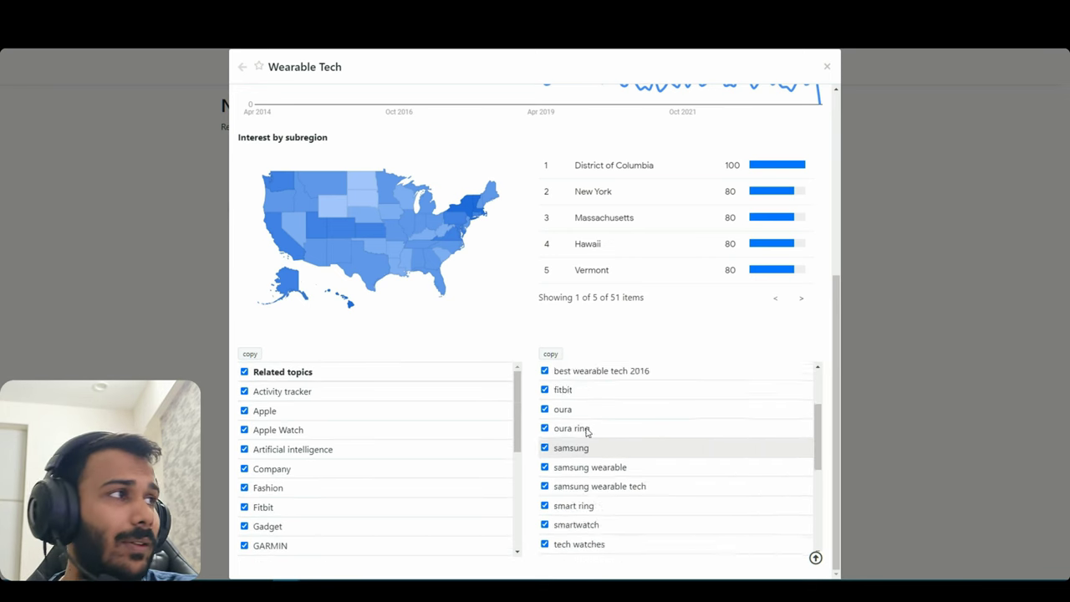
{"action": "left_click_drag", "start_coordinate": [601, 410], "coordinate": [552, 411]}
{"action": "left_click", "coordinate": [583, 415]}
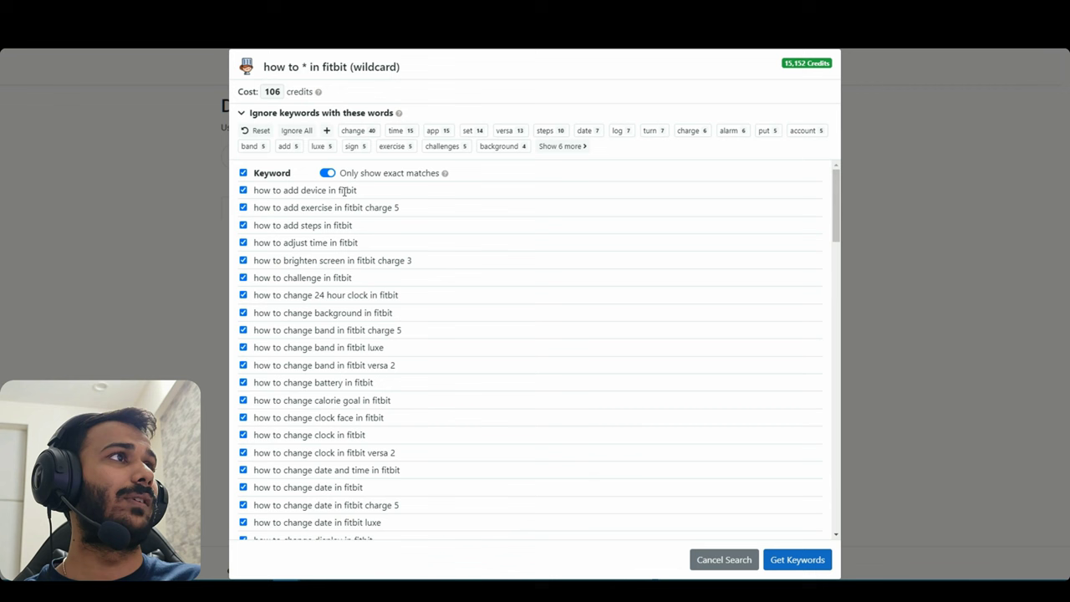
Step: Review the 'how to * in fitbit' keyword preview, then run it for 106 credits
{"action": "left_click_drag", "start_coordinate": [264, 67], "coordinate": [347, 73]}
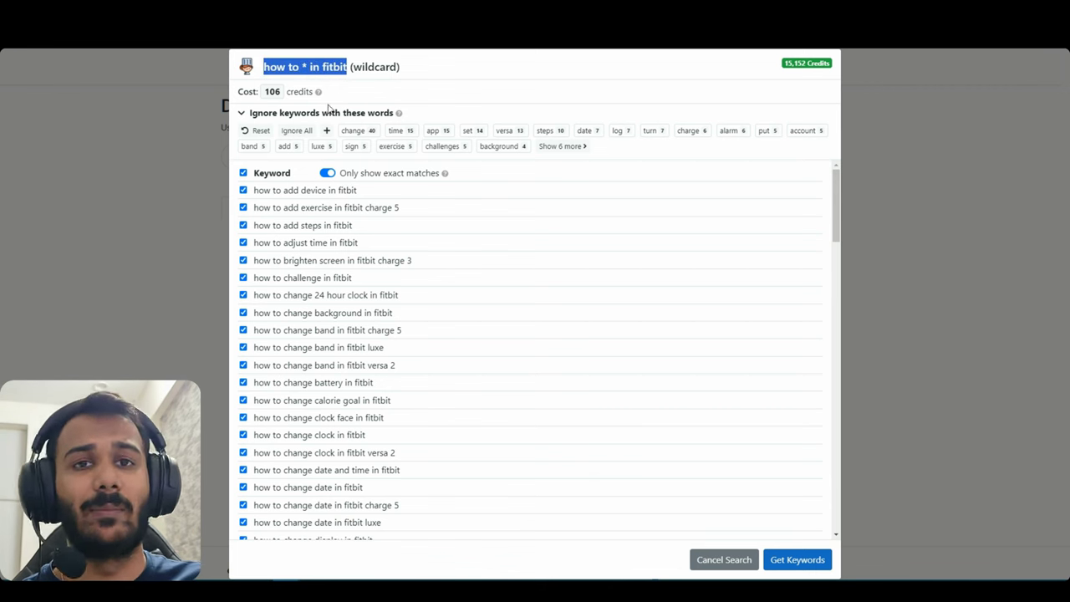
{"action": "scroll", "coordinate": [432, 387], "scroll_direction": "down", "scroll_amount": 4}
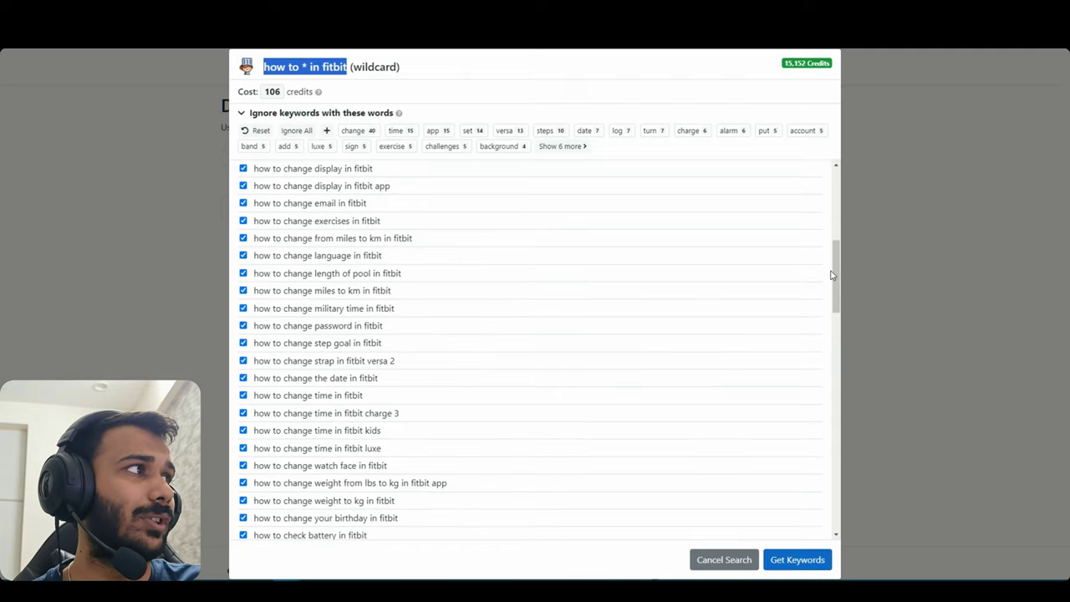
{"action": "left_click_drag", "start_coordinate": [831, 273], "coordinate": [828, 494]}
{"action": "left_click", "coordinate": [800, 562]}
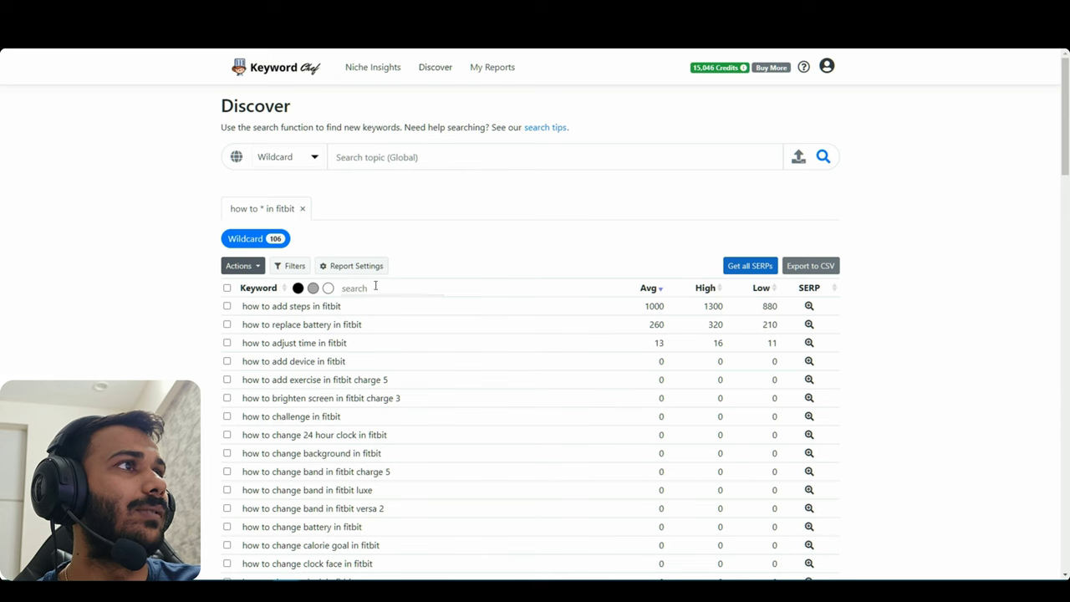
Step: Start a Questions-type search for 'apple watch'
{"action": "left_click", "coordinate": [302, 208]}
{"action": "type", "text": "apple watch"}
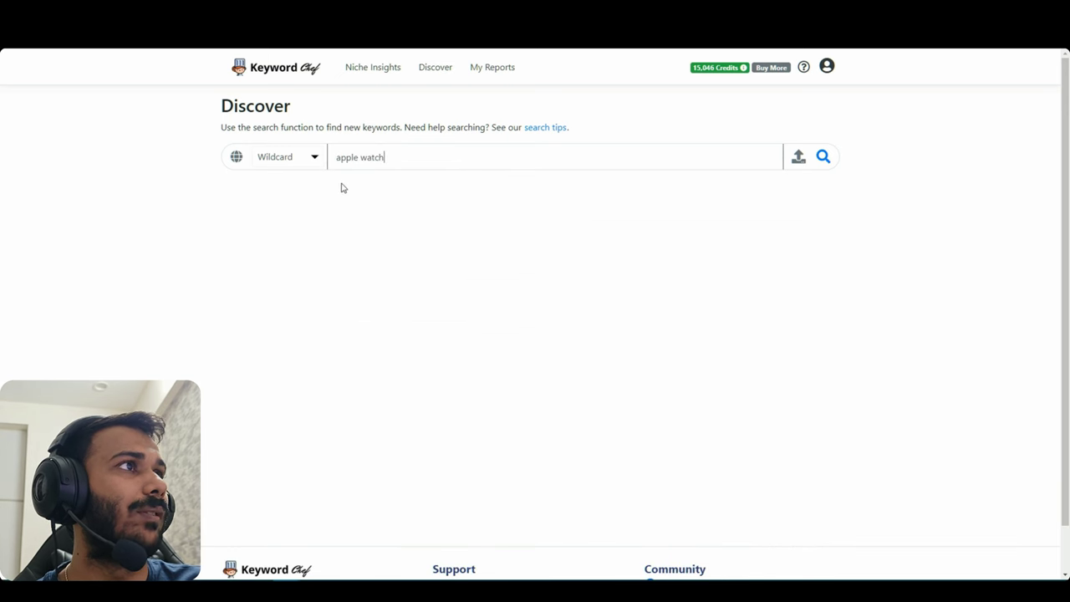
{"action": "left_click", "coordinate": [284, 157]}
{"action": "left_click", "coordinate": [301, 186]}
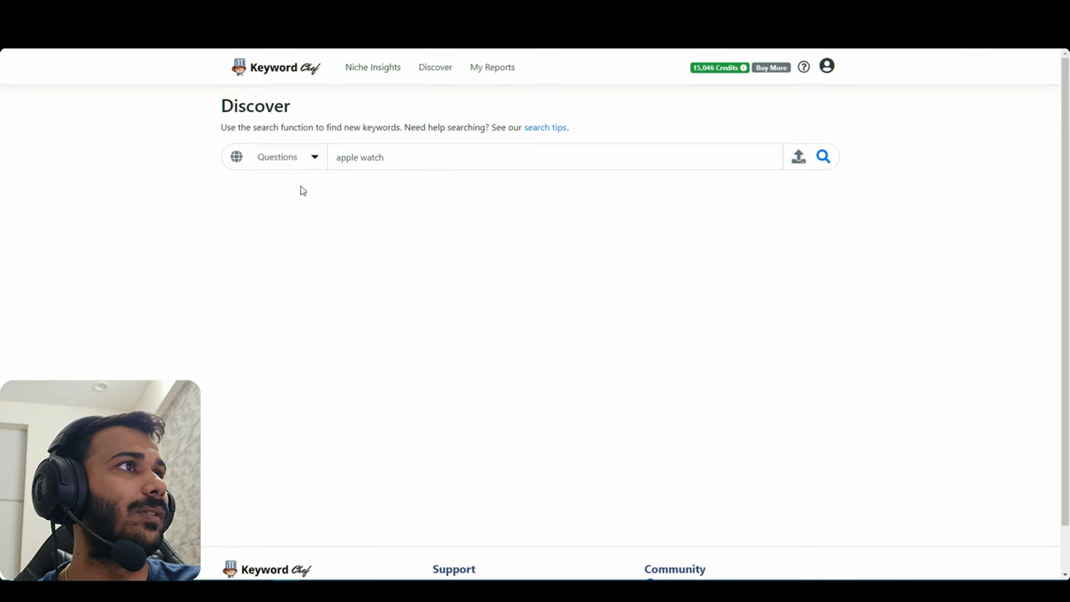
{"action": "left_click", "coordinate": [824, 159]}
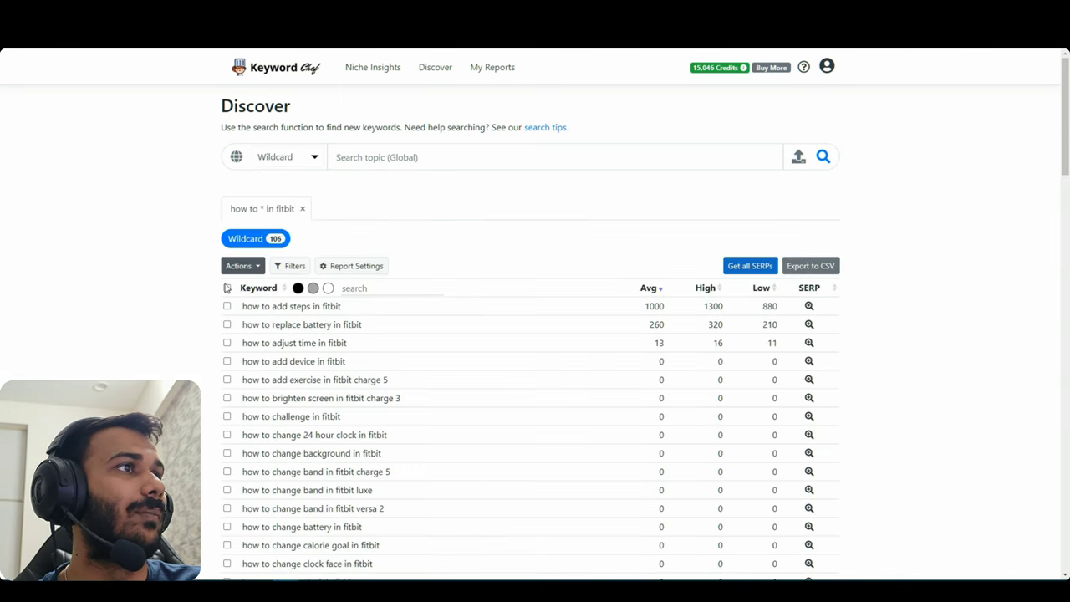
Step: Select all Fitbit keywords, fetch their SERPs, then uncheck them all and scroll the list
{"action": "left_click", "coordinate": [227, 288]}
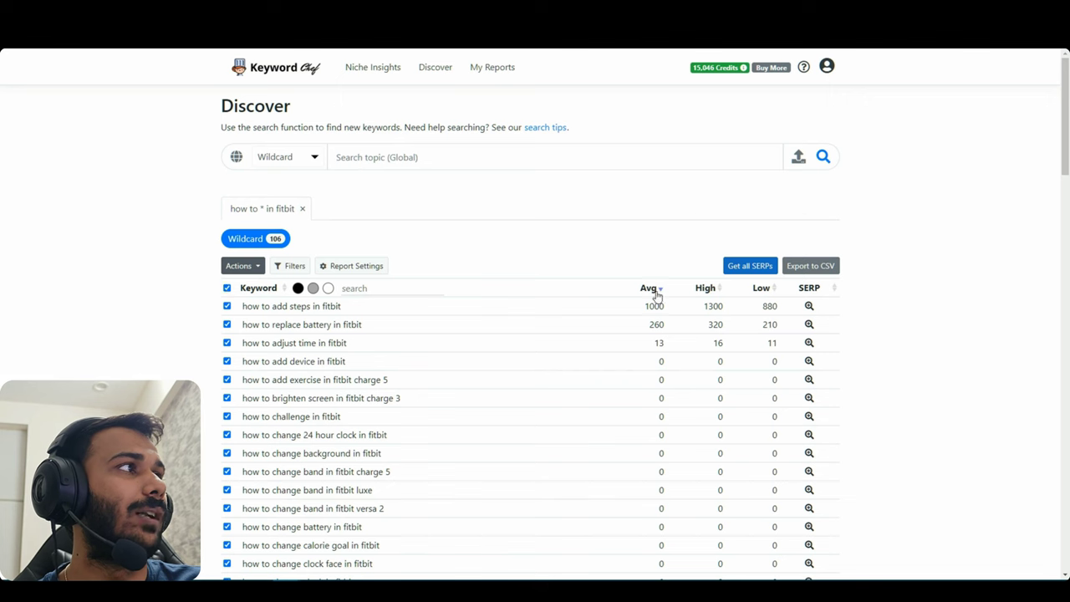
{"action": "left_click", "coordinate": [753, 266]}
{"action": "left_click", "coordinate": [226, 288]}
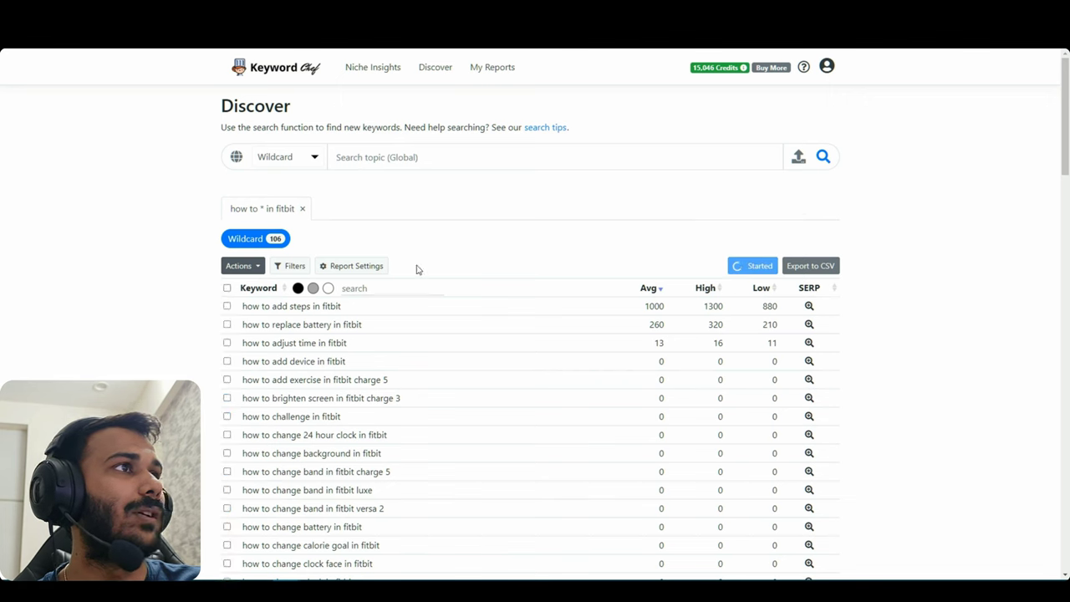
{"action": "scroll", "coordinate": [318, 372], "scroll_direction": "down", "scroll_amount": 4}
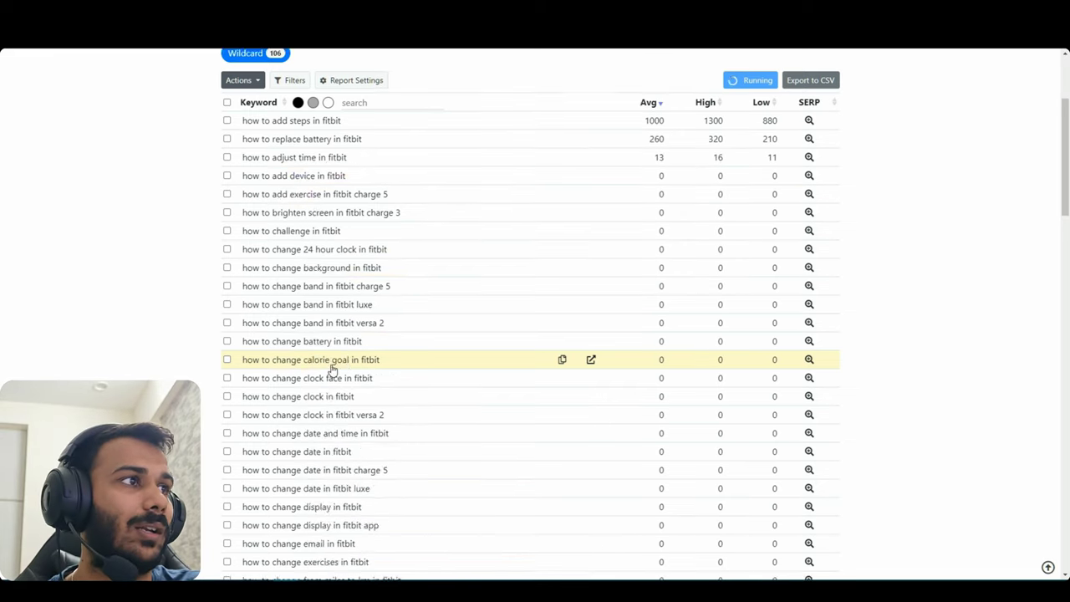
{"action": "scroll", "coordinate": [351, 387], "scroll_direction": "up", "scroll_amount": 2}
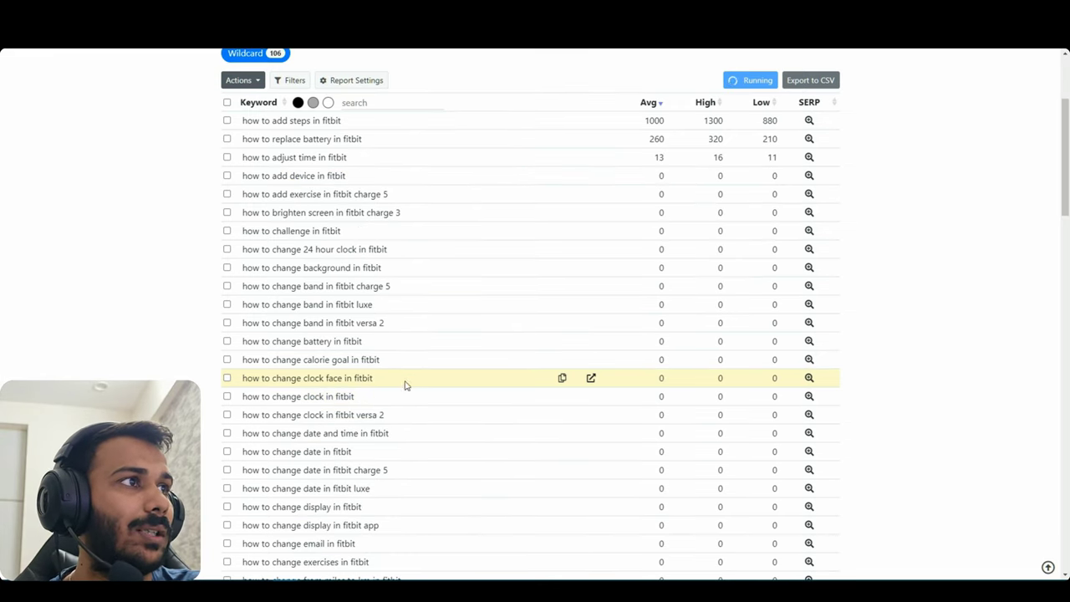
{"action": "scroll", "coordinate": [410, 347], "scroll_direction": "up", "scroll_amount": 3}
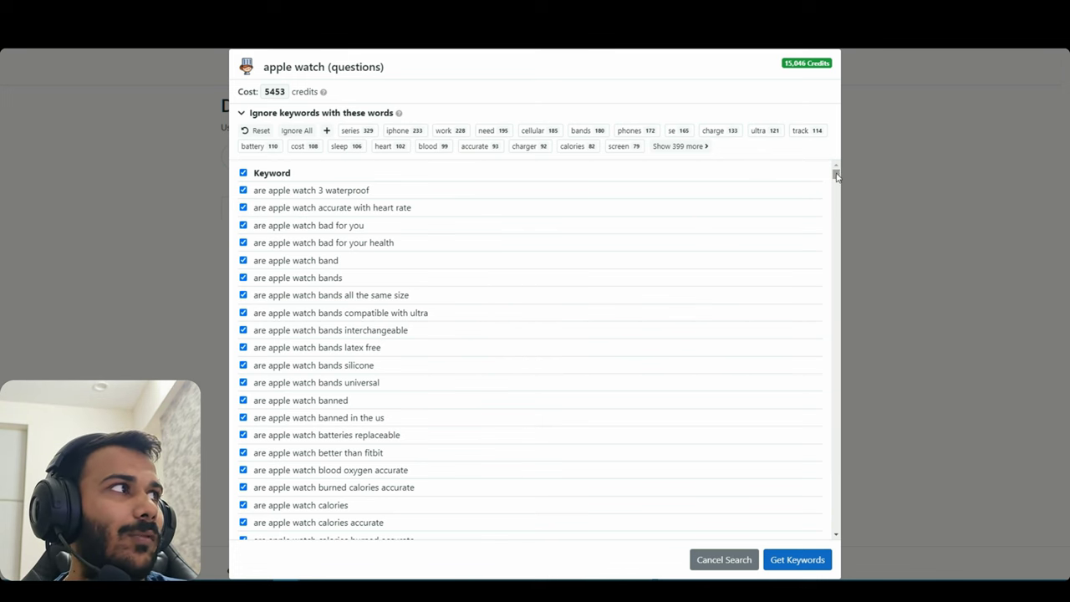
Step: Review the apple watch Get Keywords dialog, including the full words-to-ignore list
{"action": "left_click_drag", "start_coordinate": [837, 172], "coordinate": [842, 170]}
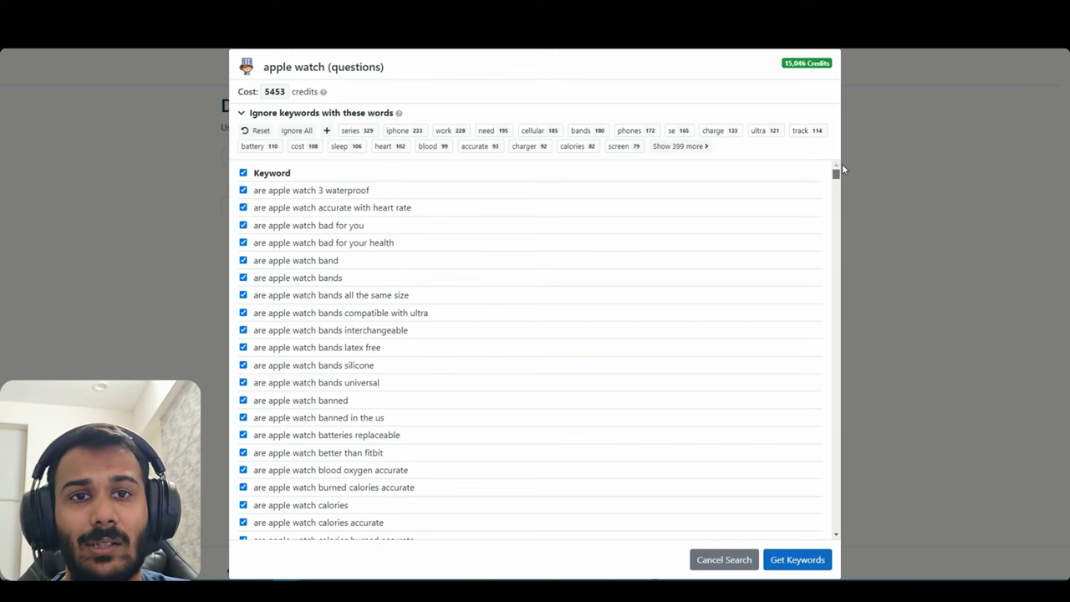
{"action": "mouse_move", "coordinate": [843, 168]}
{"action": "left_mouse_down"}
{"action": "mouse_move", "coordinate": [862, 522]}
{"action": "mouse_move", "coordinate": [837, 166]}
{"action": "mouse_move", "coordinate": [853, 194]}
{"action": "mouse_move", "coordinate": [862, 170]}
{"action": "left_mouse_up"}
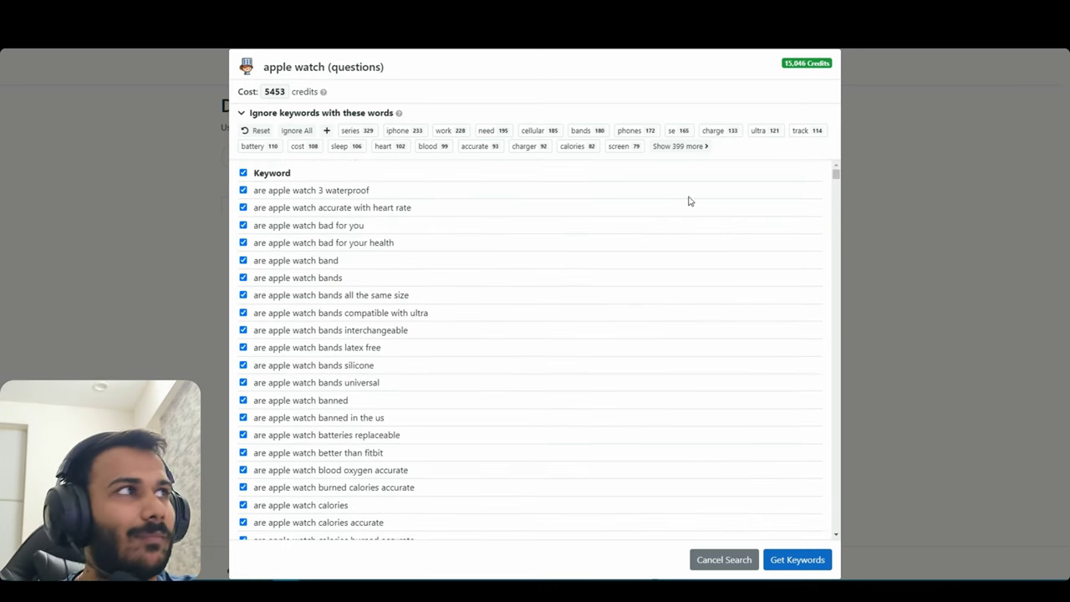
{"action": "left_click", "coordinate": [680, 145]}
{"action": "left_click_drag", "start_coordinate": [835, 306], "coordinate": [852, 500]}
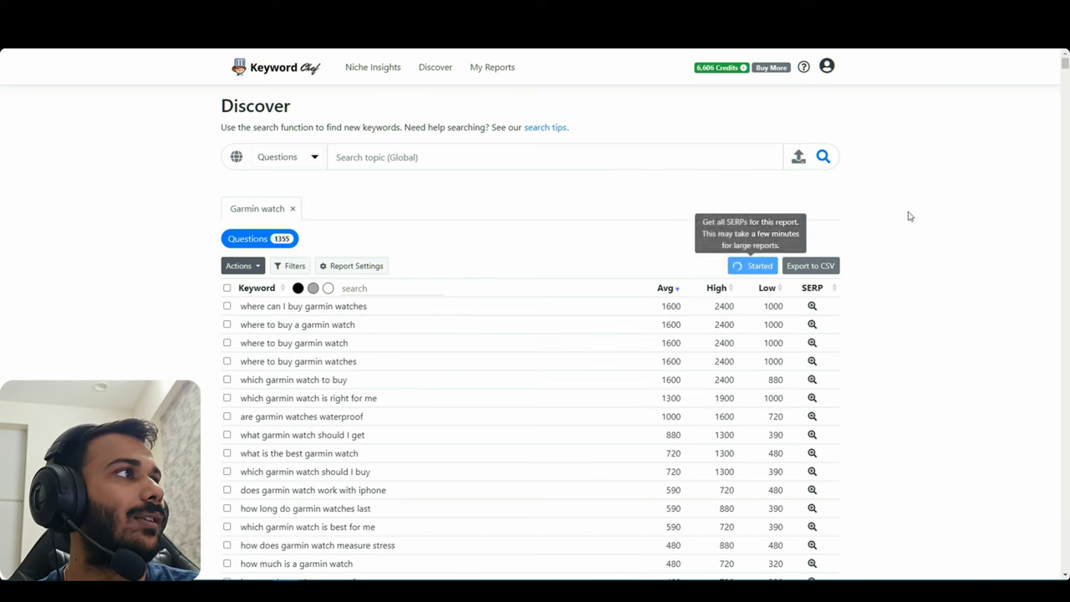
Step: Scroll through the Garmin watch question results
{"action": "left_click_drag", "start_coordinate": [1065, 65], "coordinate": [1064, 164]}
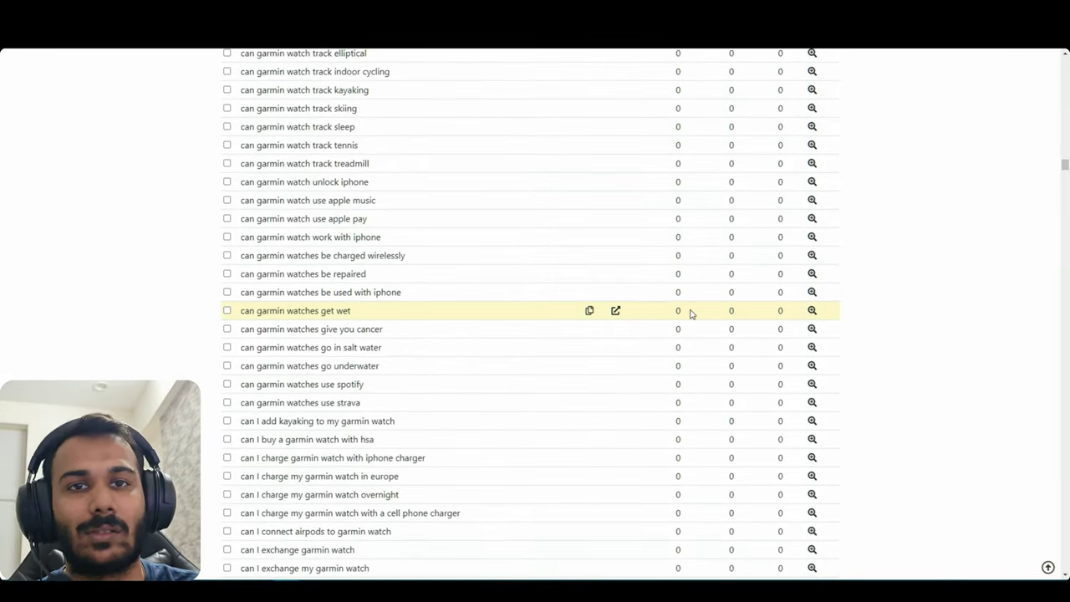
{"action": "left_click", "coordinate": [1068, 263]}
{"action": "left_click_drag", "start_coordinate": [1068, 182], "coordinate": [1064, 63]}
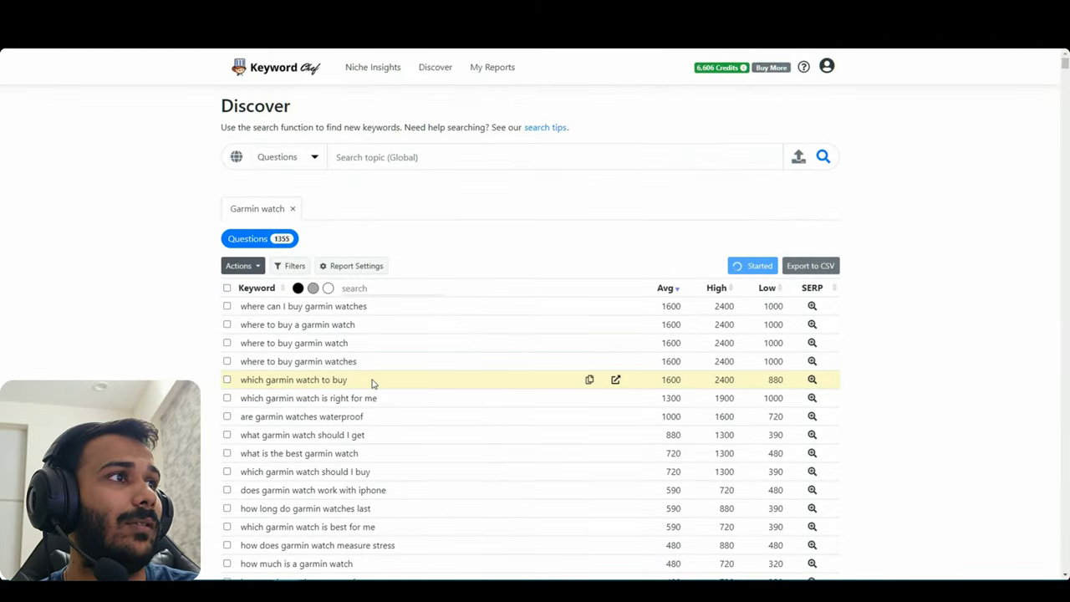
{"action": "scroll", "coordinate": [376, 380], "scroll_direction": "down", "scroll_amount": 4}
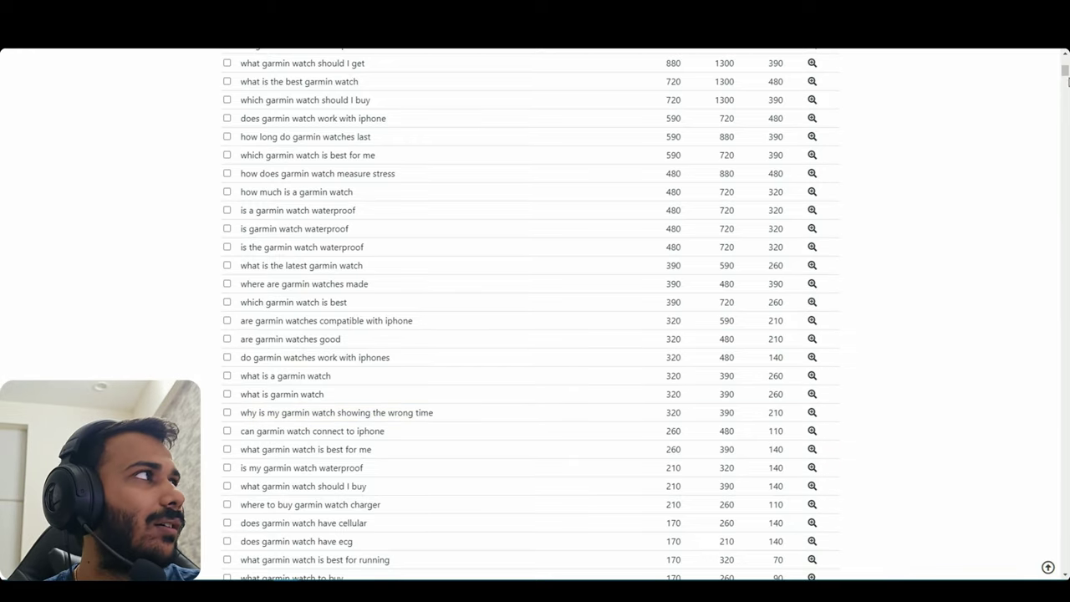
{"action": "left_click_drag", "start_coordinate": [1067, 74], "coordinate": [1049, 290]}
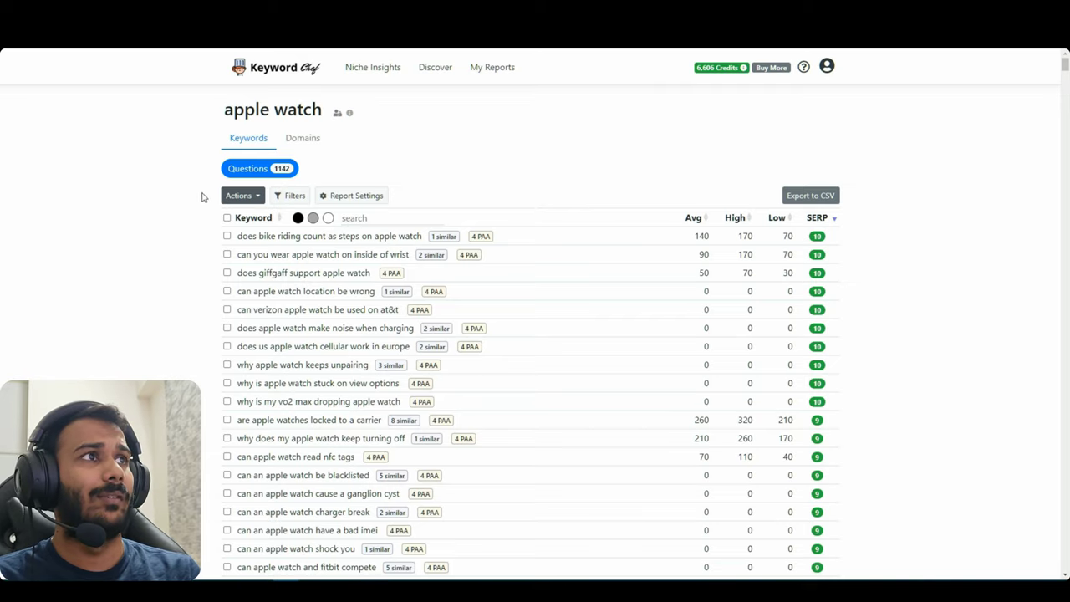
Step: Expand 'where do I find my apple watch phone number' and highlight its similar keywords
{"action": "key", "text": "End"}
{"action": "scroll", "coordinate": [648, 251], "scroll_direction": "up", "scroll_amount": 15}
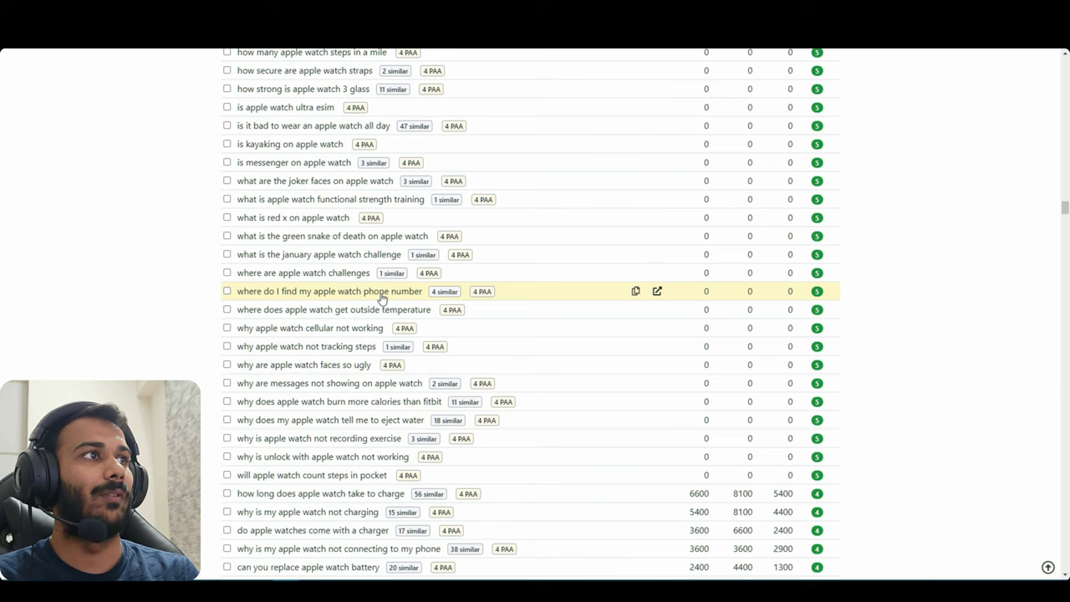
{"action": "left_click", "coordinate": [448, 294]}
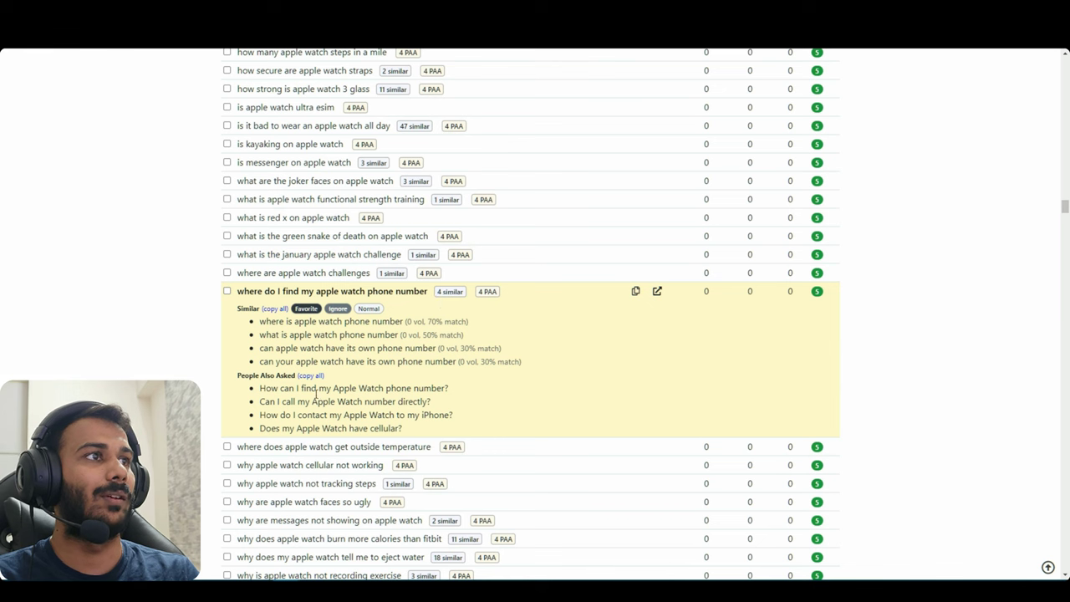
{"action": "left_click_drag", "start_coordinate": [265, 321], "coordinate": [409, 329]}
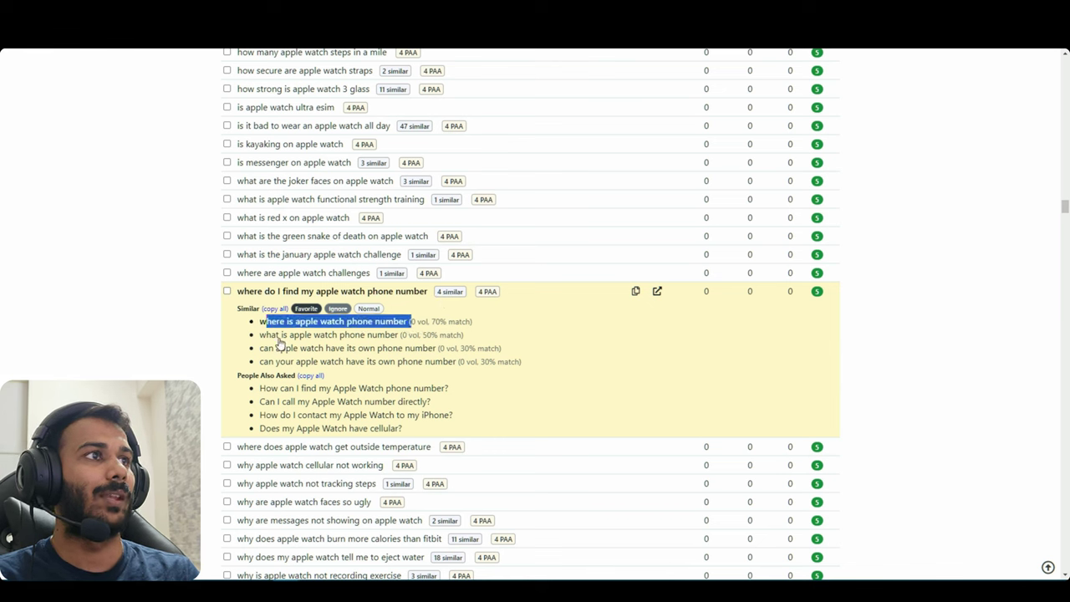
{"action": "left_click_drag", "start_coordinate": [266, 335], "coordinate": [418, 343]}
{"action": "left_click_drag", "start_coordinate": [362, 362], "coordinate": [481, 373]}
{"action": "left_click", "coordinate": [480, 373]}
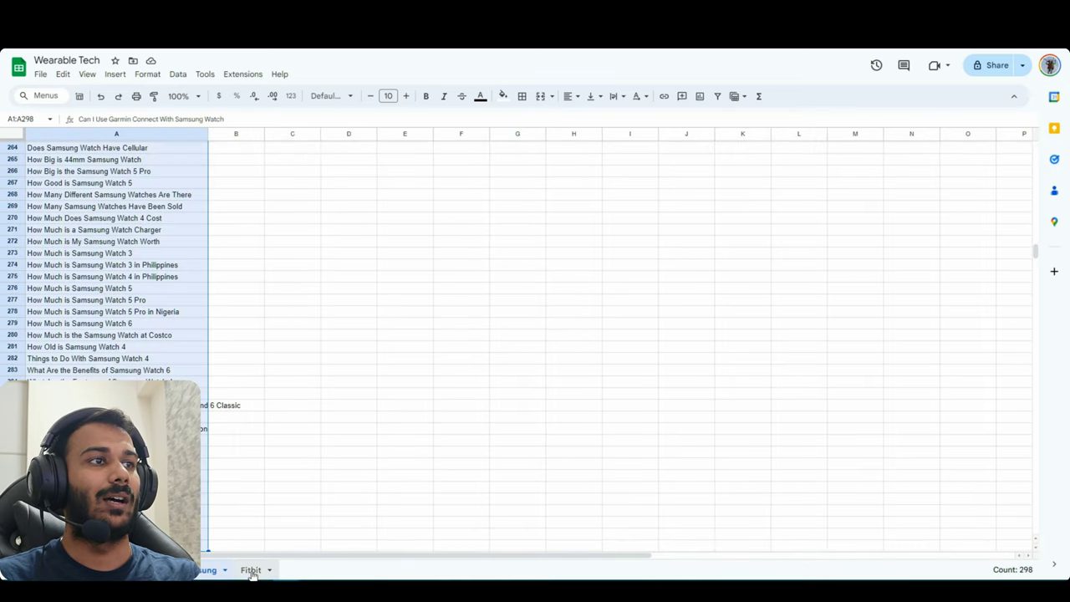
Step: Check the Fitbit tab, return to the Samsung tab, and scroll to the top
{"action": "left_click", "coordinate": [250, 570]}
{"action": "left_click", "coordinate": [211, 570]}
{"action": "left_click", "coordinate": [288, 488]}
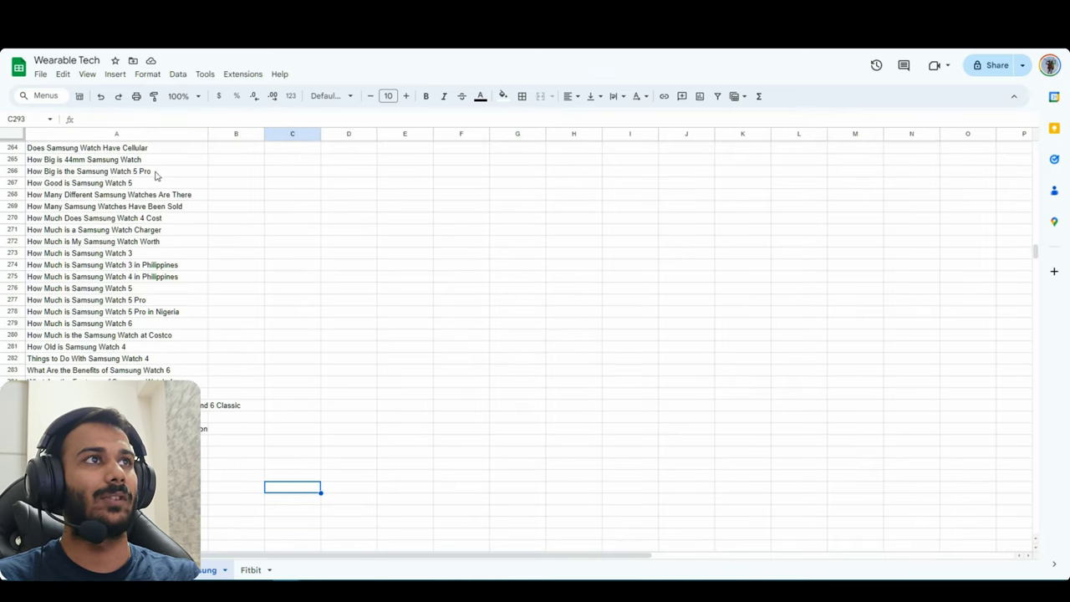
{"action": "left_click_drag", "start_coordinate": [1034, 253], "coordinate": [1034, 146]}
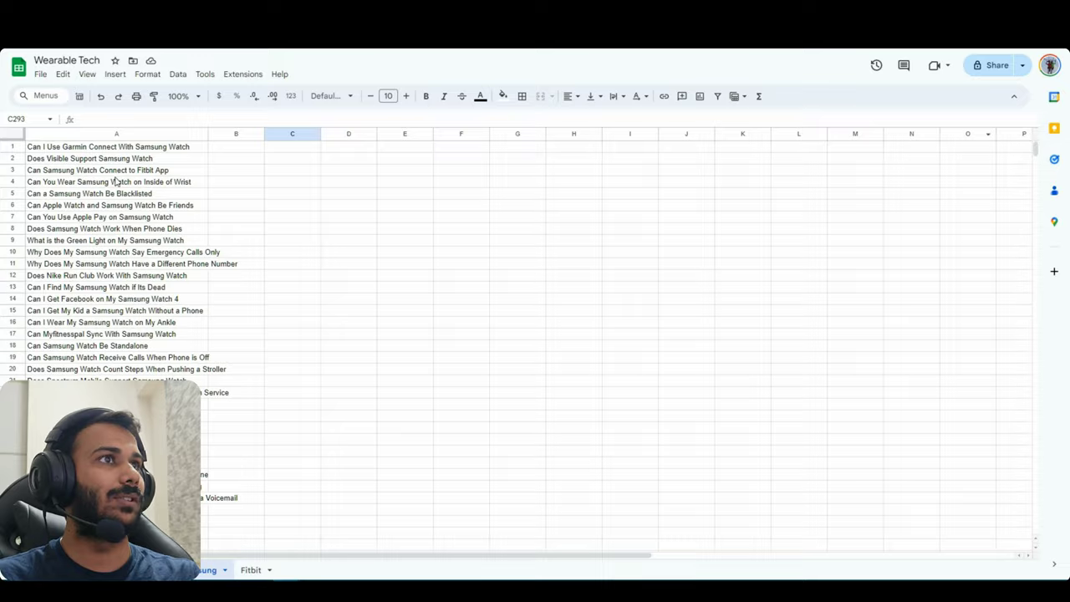